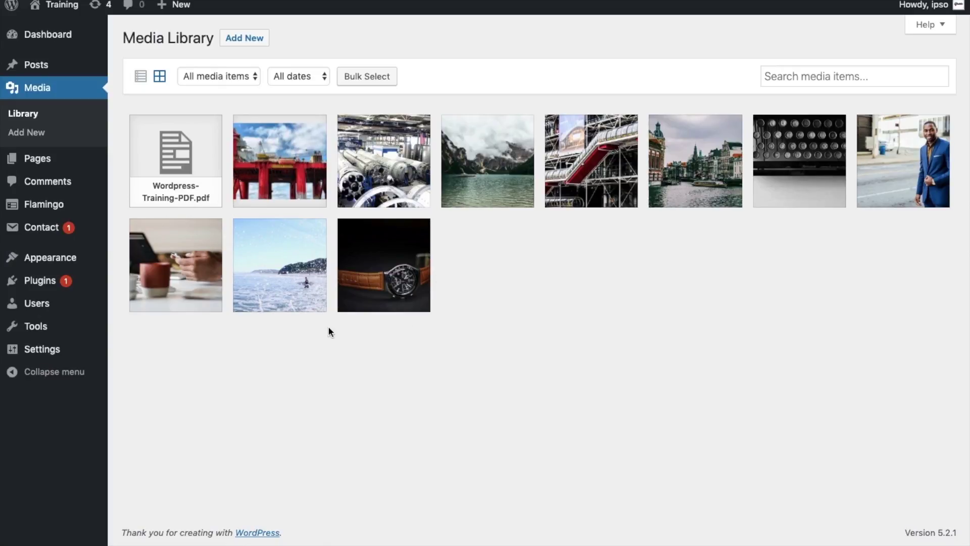
- Show the WordPress library as a list, review the type and date filters, then return to thumbnails
left_click(141, 77)
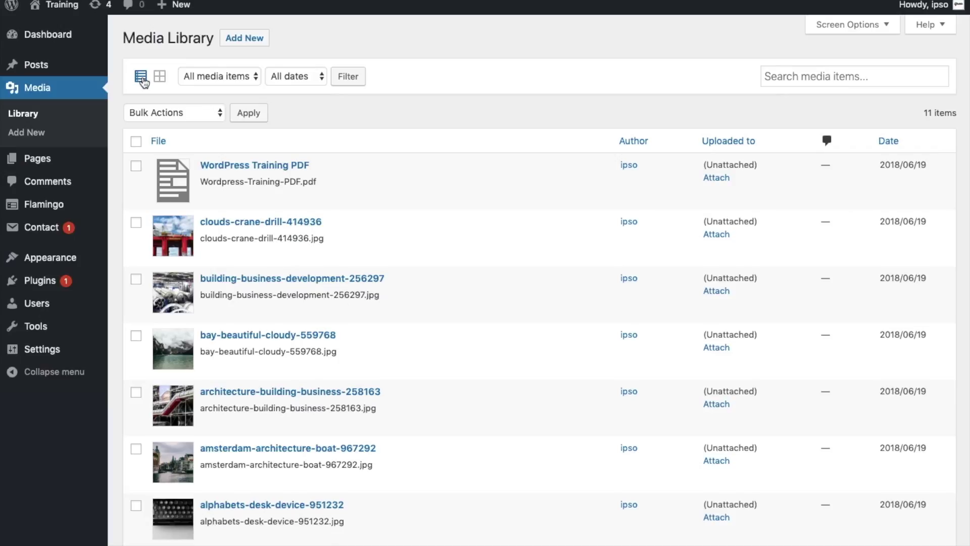
left_click(191, 76)
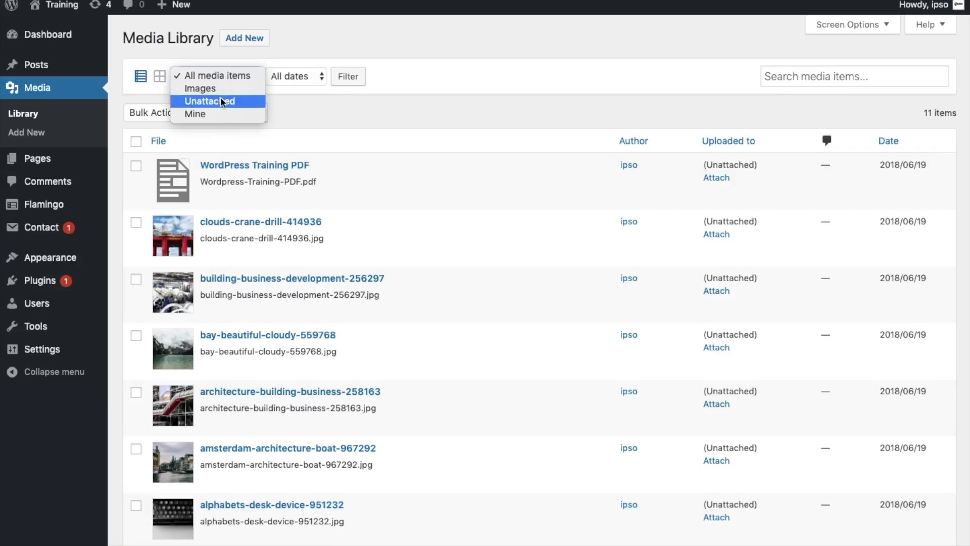
left_click(300, 110)
left_click(313, 76)
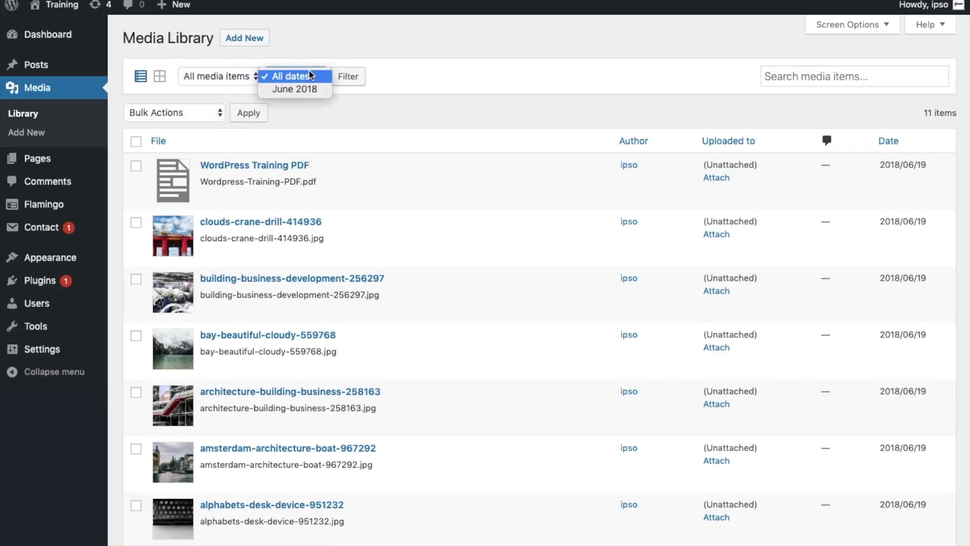
left_click(309, 126)
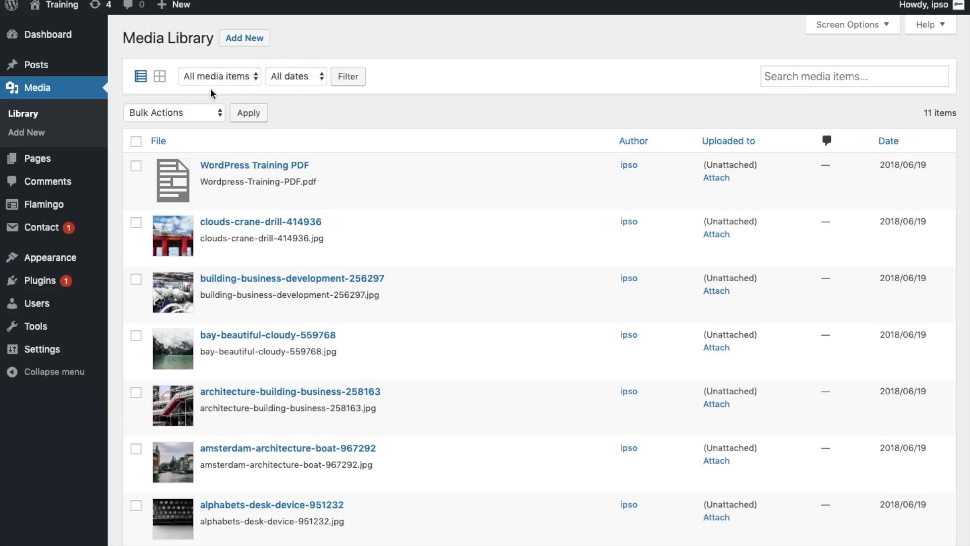
left_click(159, 81)
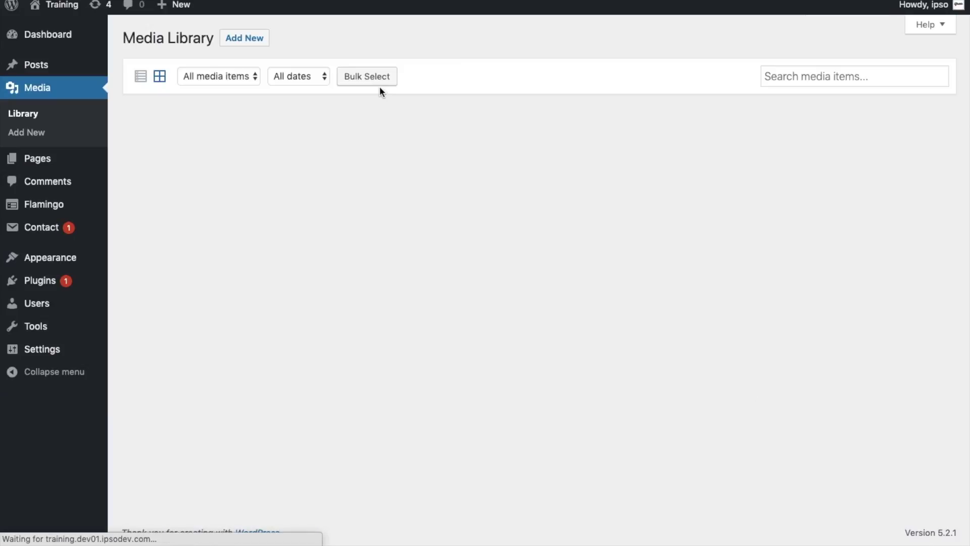
- Bulk-select the oil-rig, pipes, mountain lake and red-staircase images, then cancel the selection
left_click(360, 75)
left_click(253, 195)
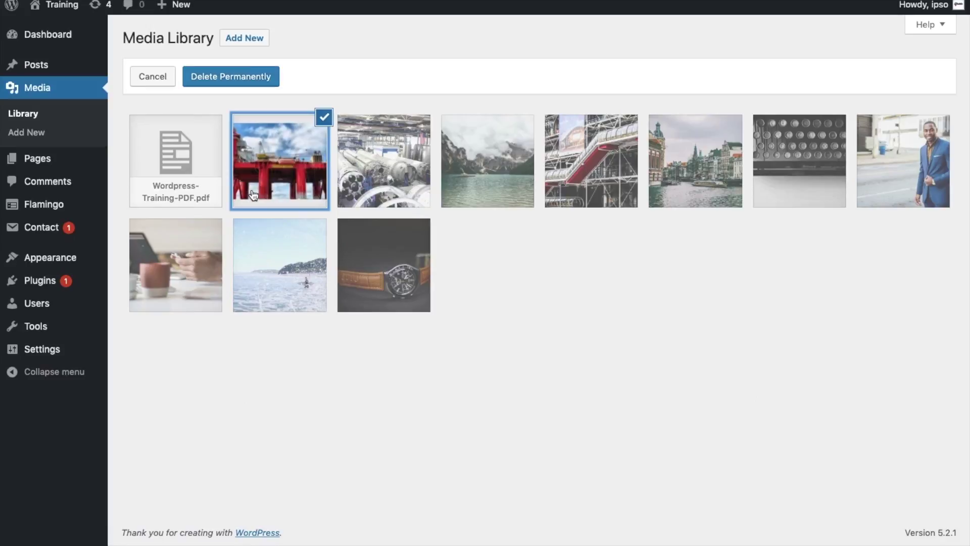
left_click(425, 164)
left_click(494, 159)
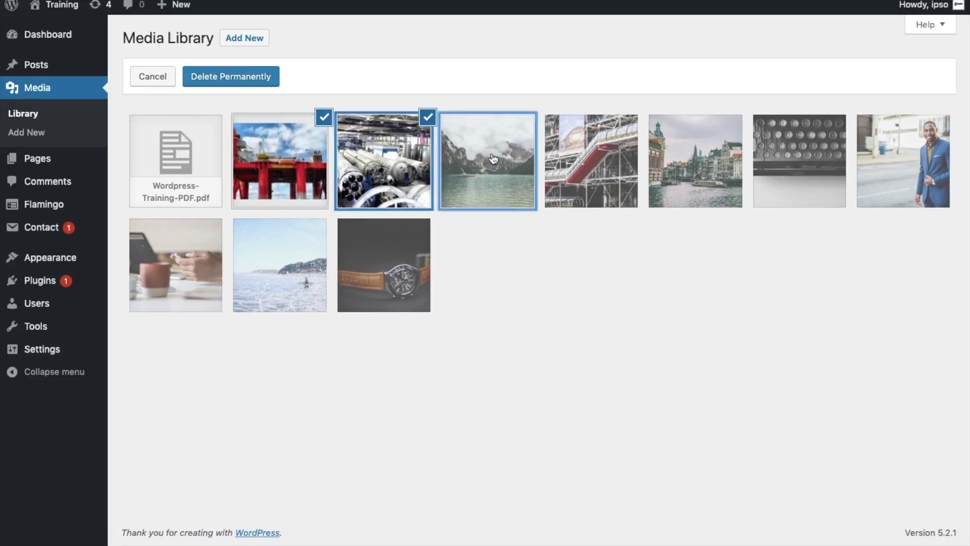
left_click(602, 151)
left_click(147, 76)
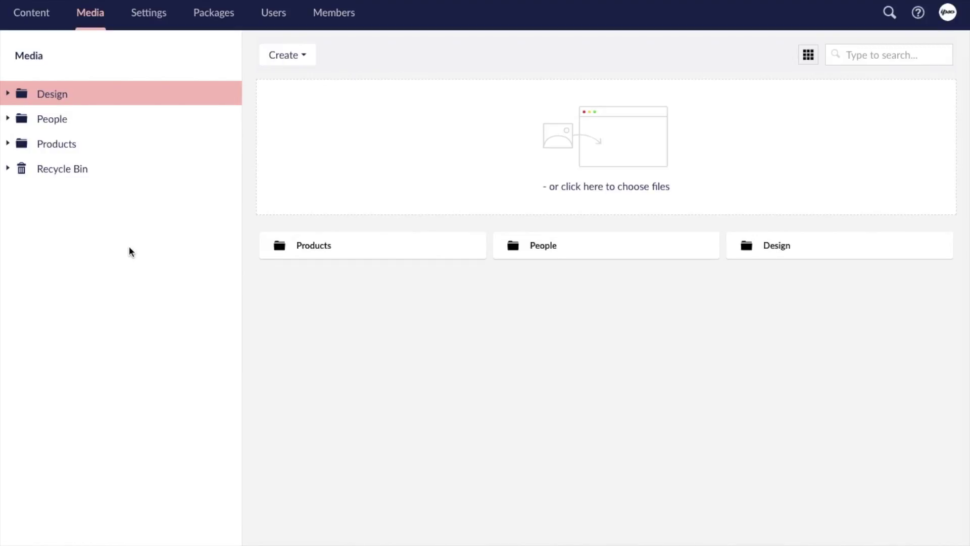
- Open Umbraco's Design media folder and review its Create options without choosing one
mouse_move(112, 146)
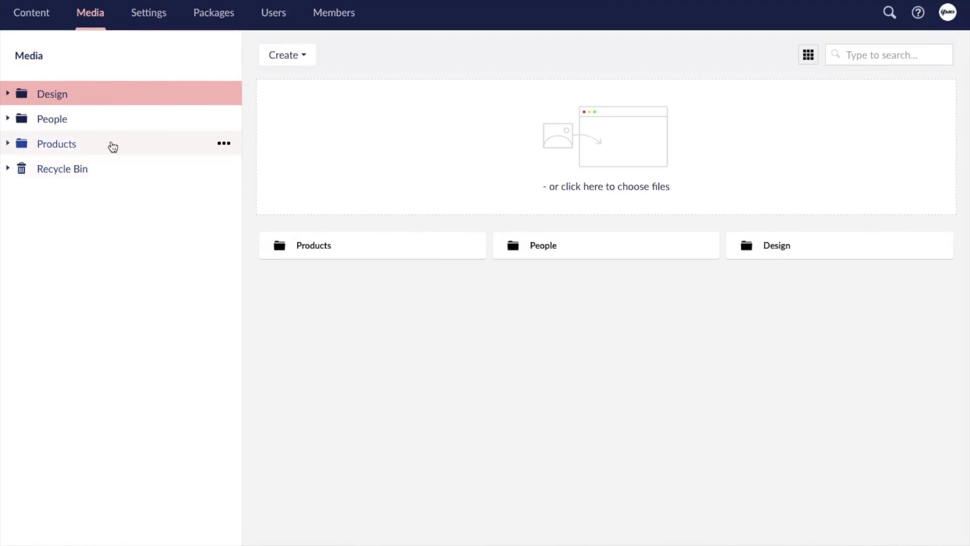
left_click(101, 92)
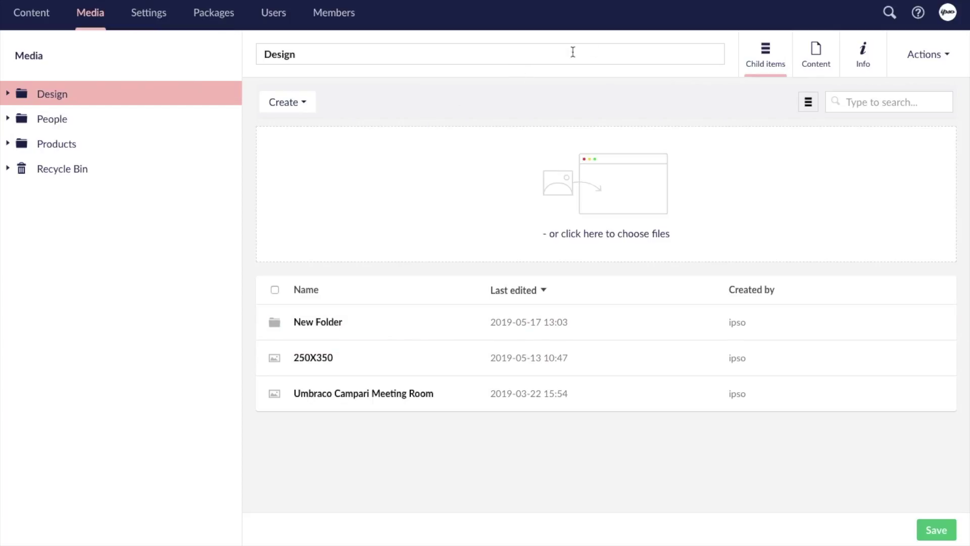
left_click(310, 102)
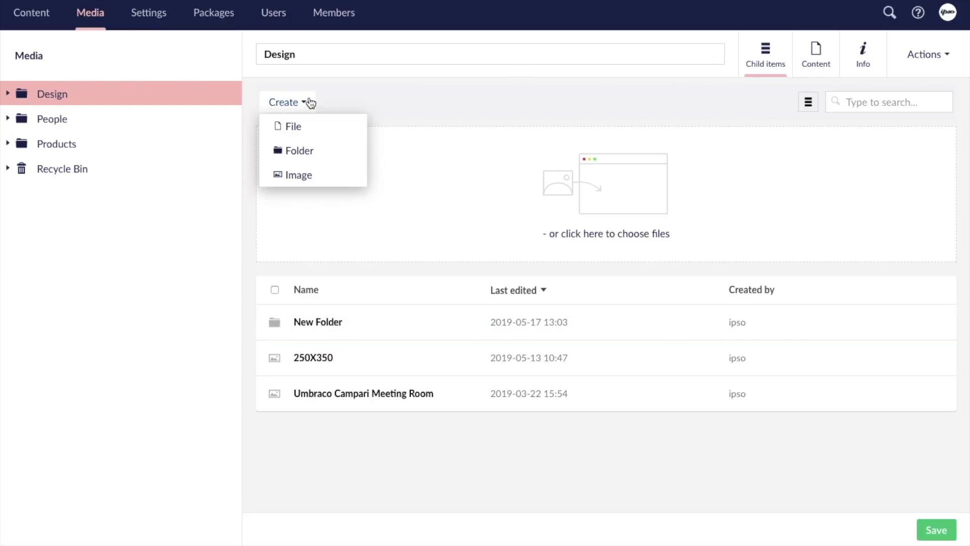
left_click(463, 92)
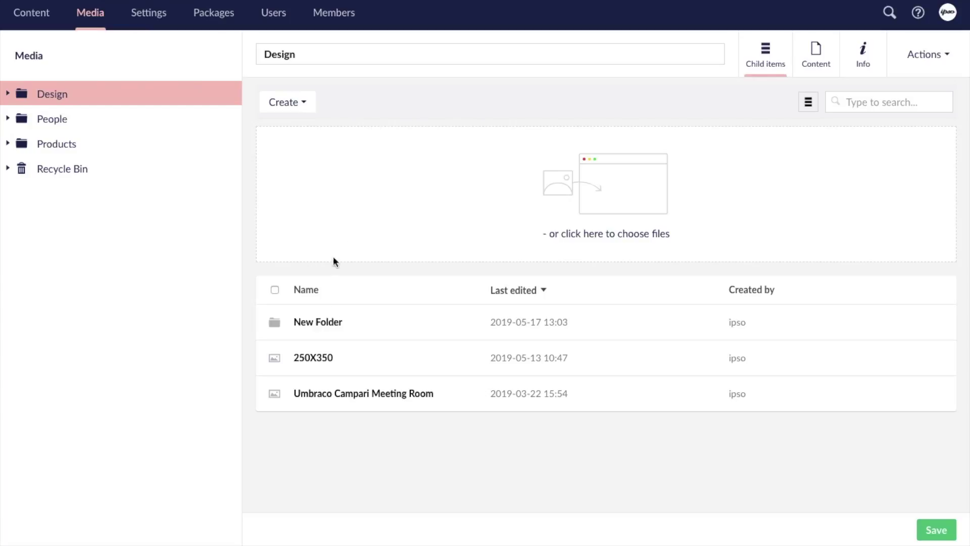
- Switch the Design folder to grid view, then select and deselect the 250X350 and Campari Meeting Room images
left_click(805, 101)
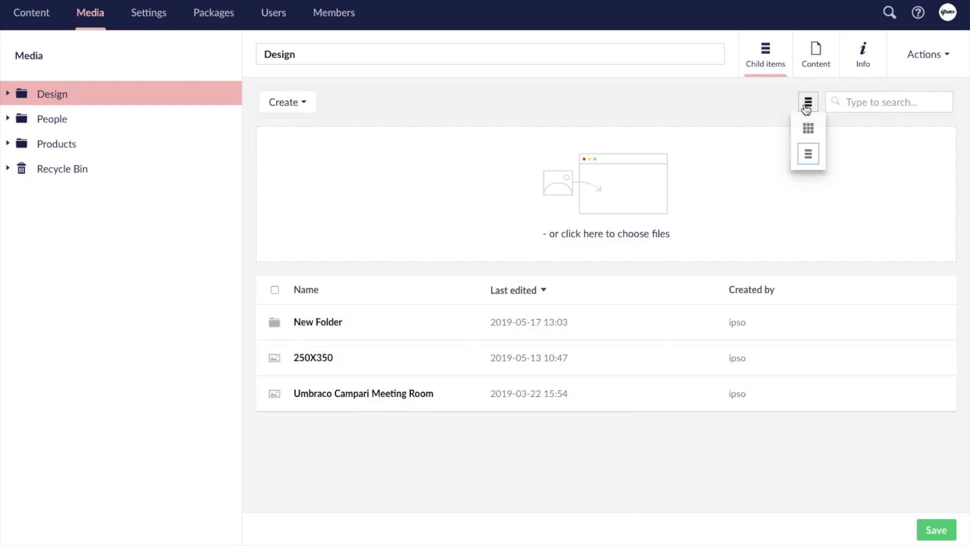
left_click(806, 125)
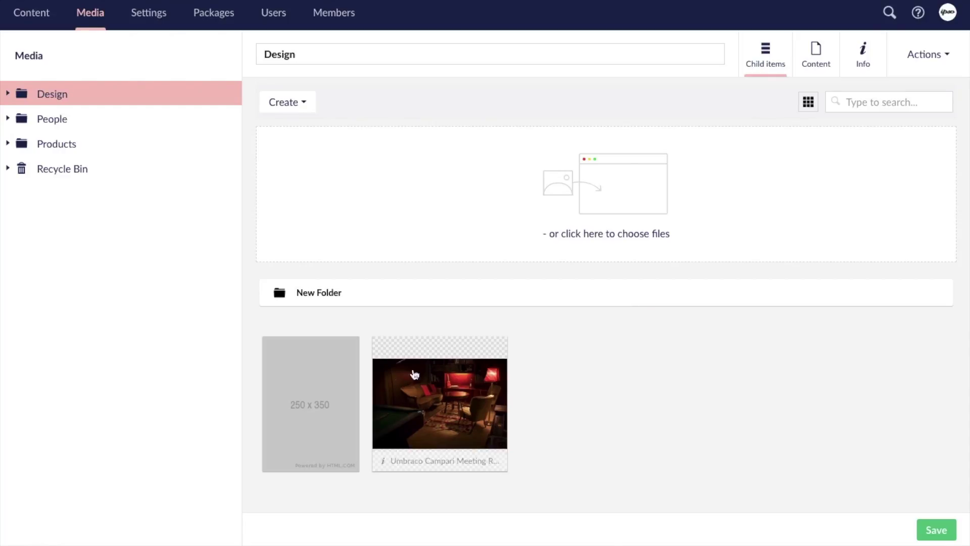
left_click(301, 391)
left_click(444, 396)
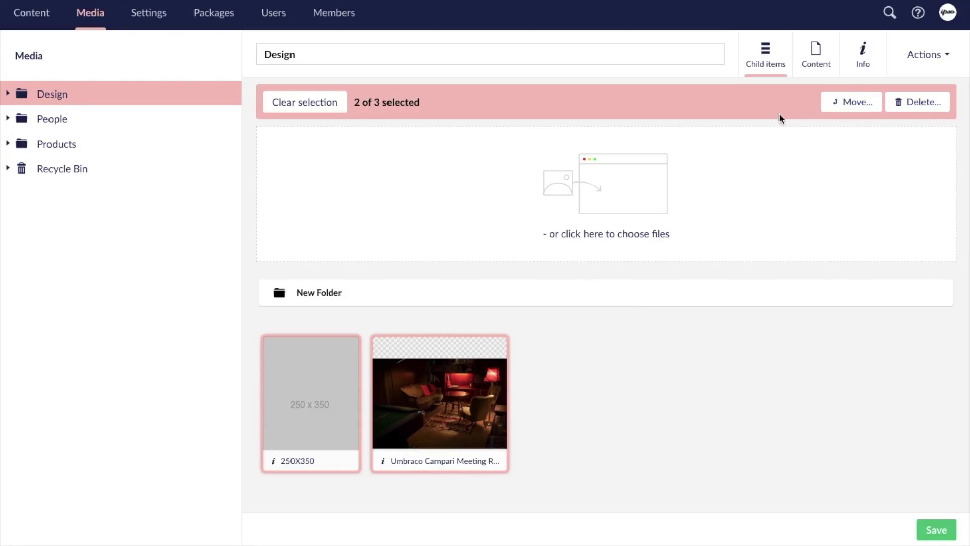
left_click(306, 103)
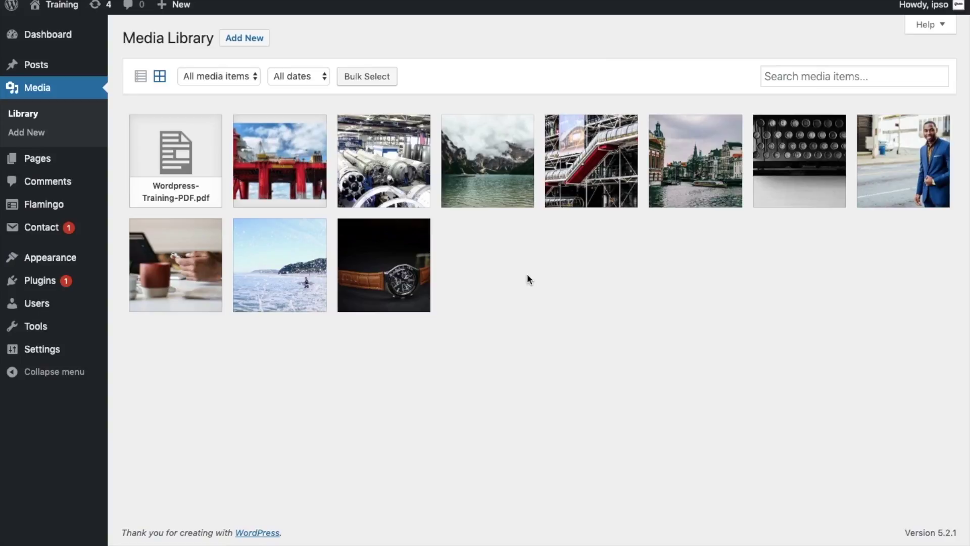
- Search the WordPress media library for 'watch'
left_click(827, 80)
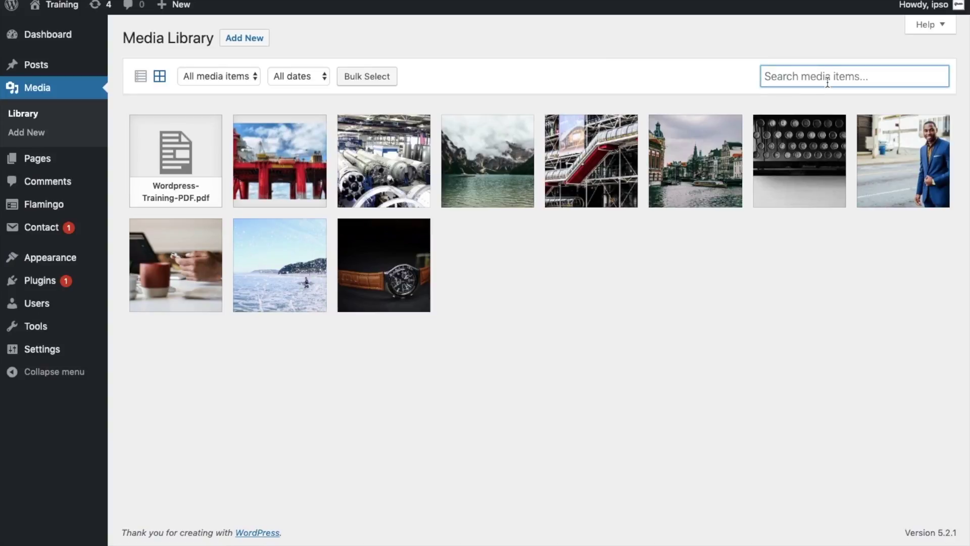
type("watch")
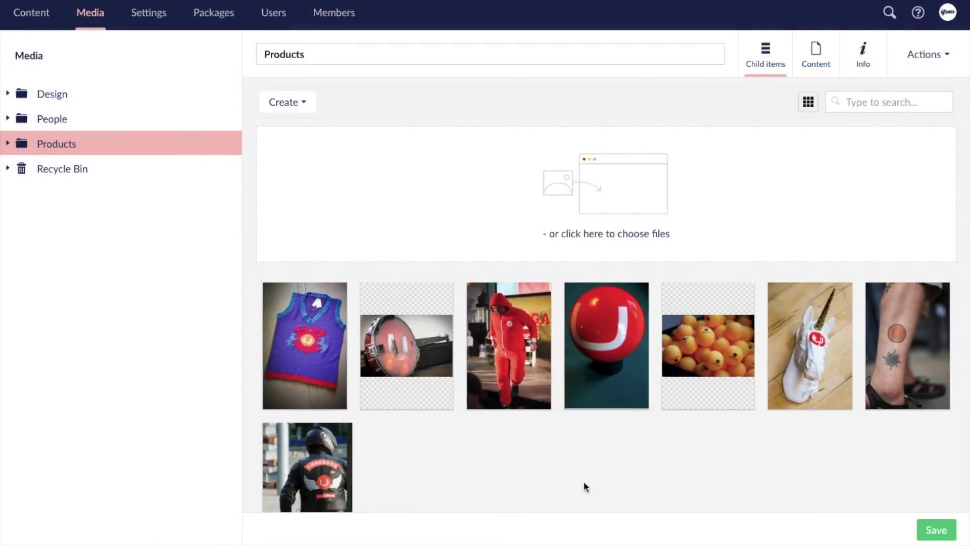
- Search 'ping' within the Products folder, then again in Umbraco's global search
left_click(885, 99)
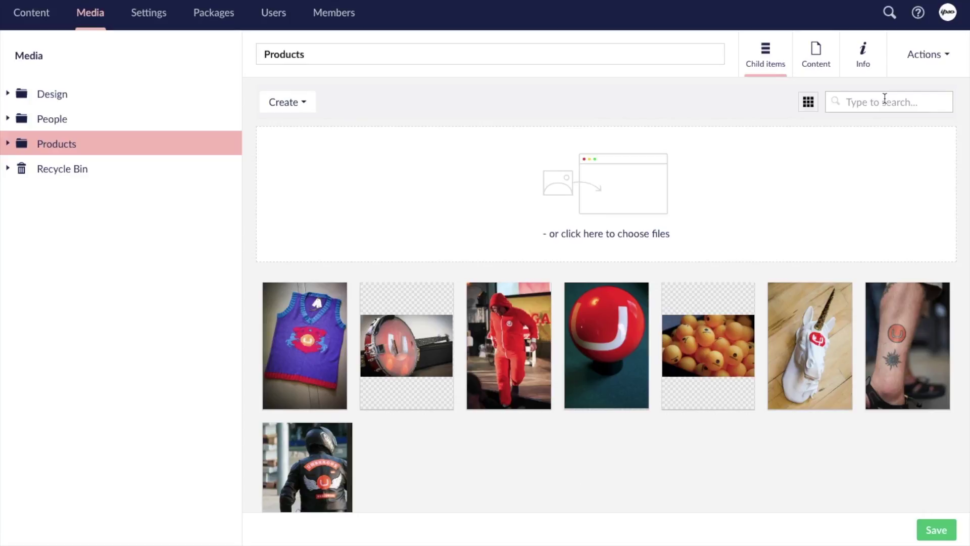
type("ping")
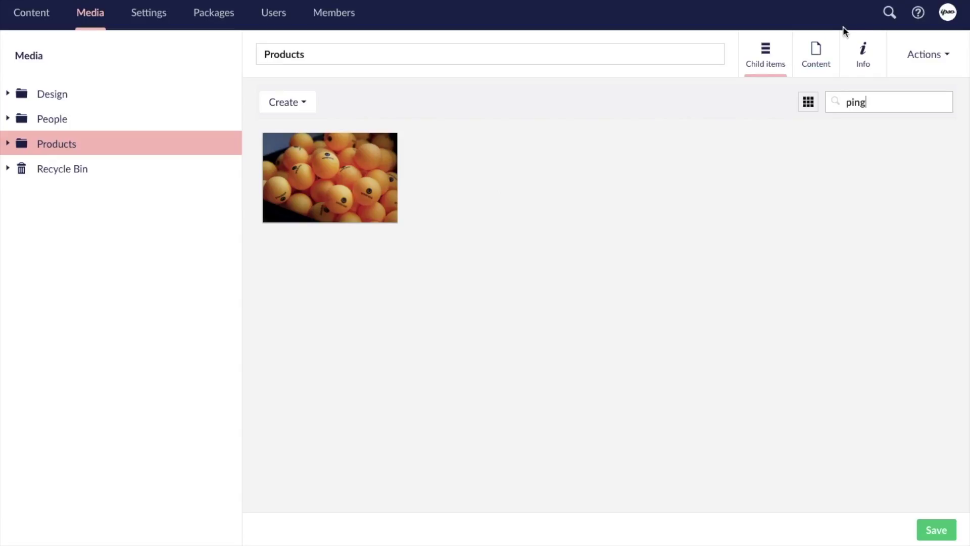
left_click(889, 13)
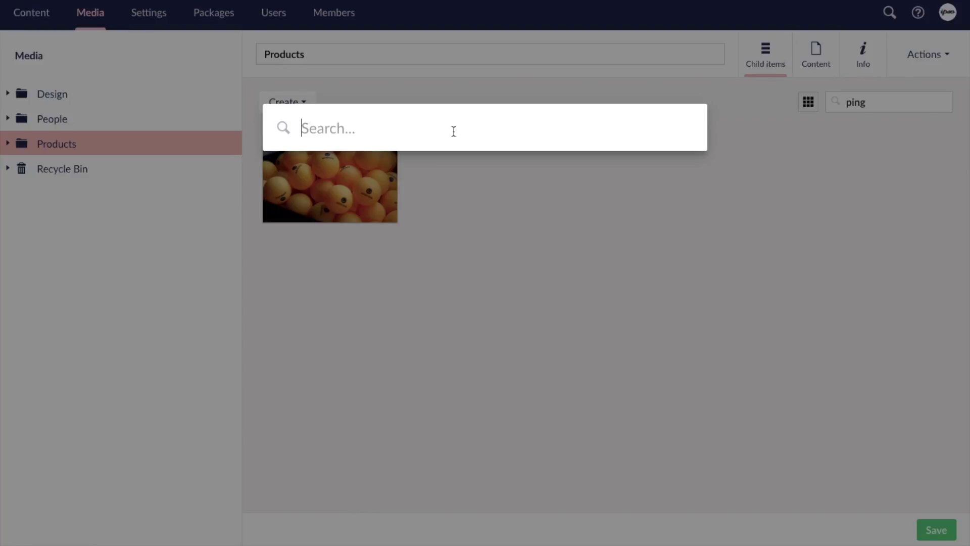
type("ping")
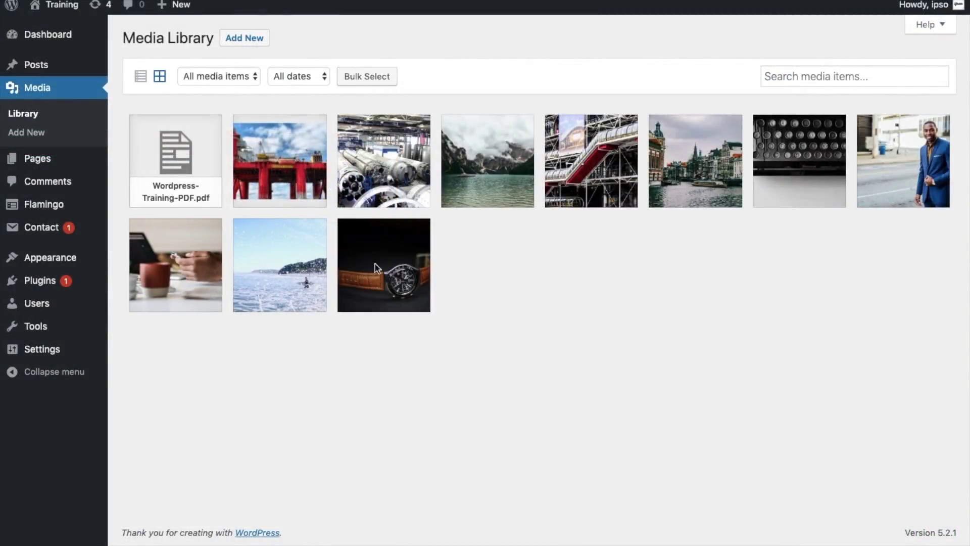
- Open the details of clouds-crane-drill-414936.jpg and try its Alternative Text and Copy Link fields
left_click(281, 168)
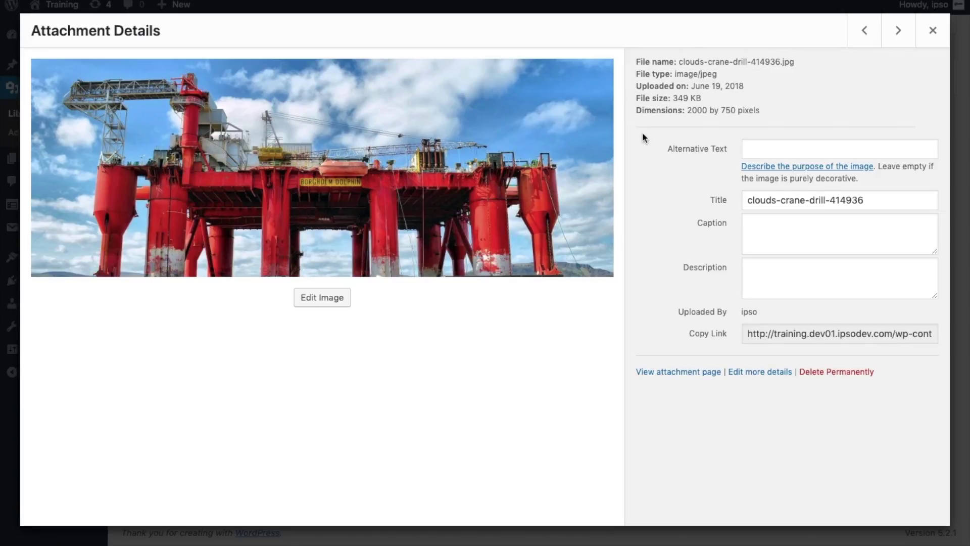
left_click(791, 147)
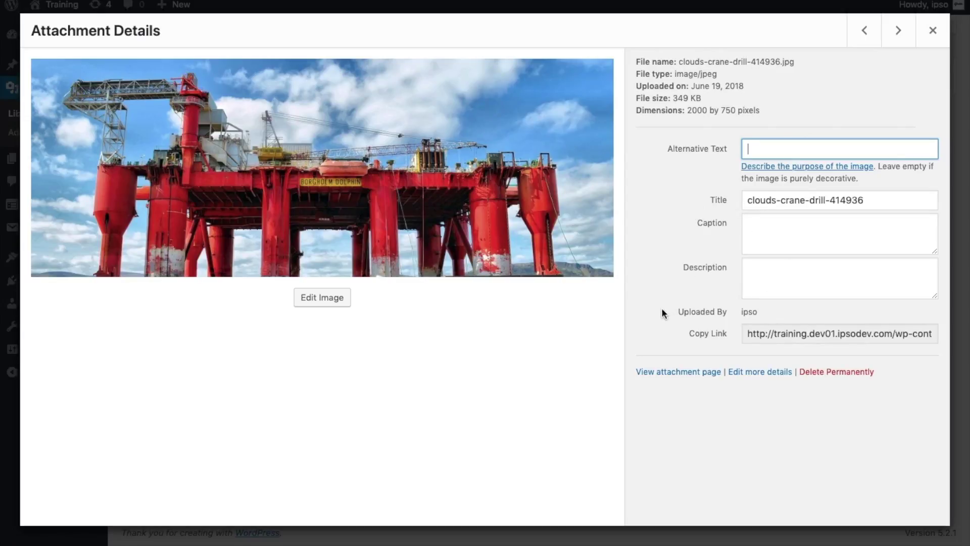
left_click(798, 329)
left_click(815, 335)
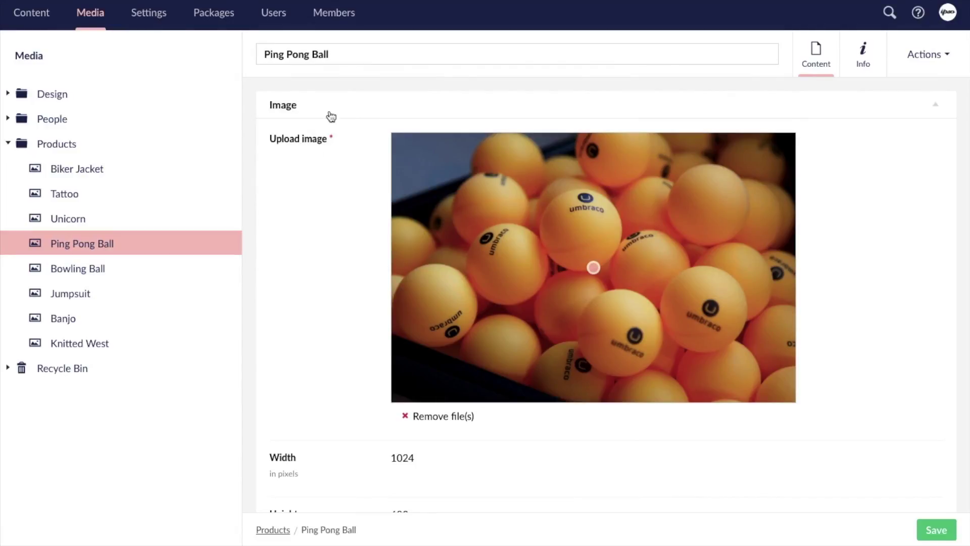
- Review the Ping Pong Ball's 1024 × 683 jpg properties, then show its Info tab
triple_click(383, 55)
scroll(311, 285, "down", 3)
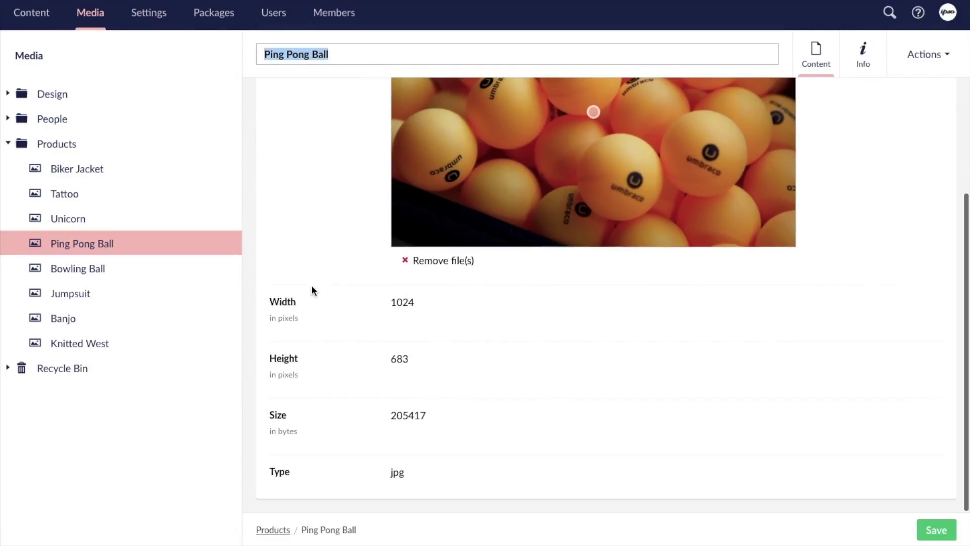
left_click(414, 313)
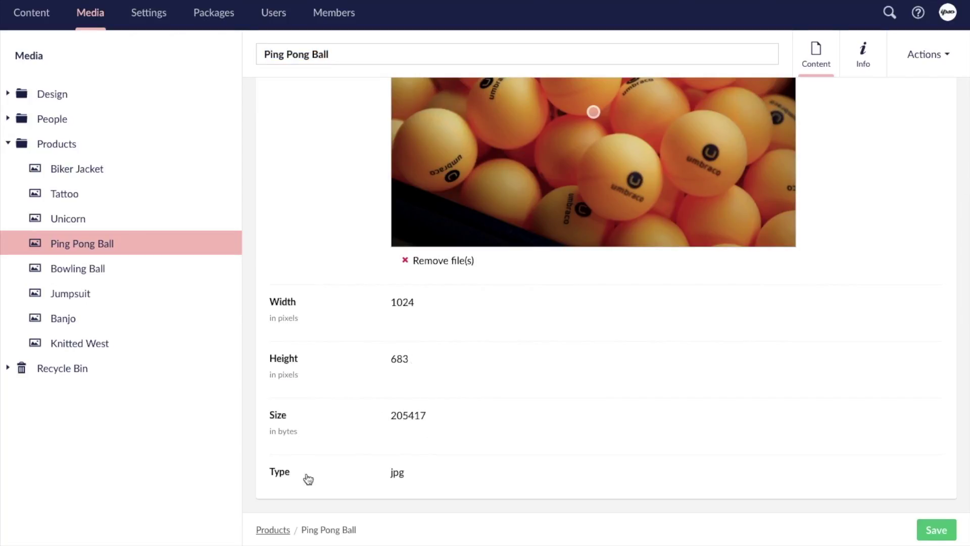
left_click(864, 63)
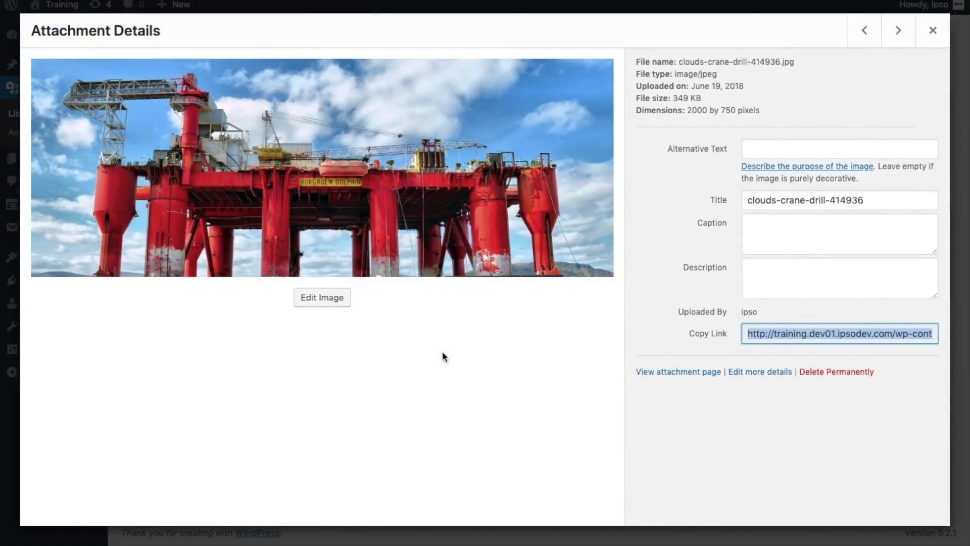
- Open the oil rig image in the editor and inspect its scale width and crop aspect ratio fields
left_click(334, 304)
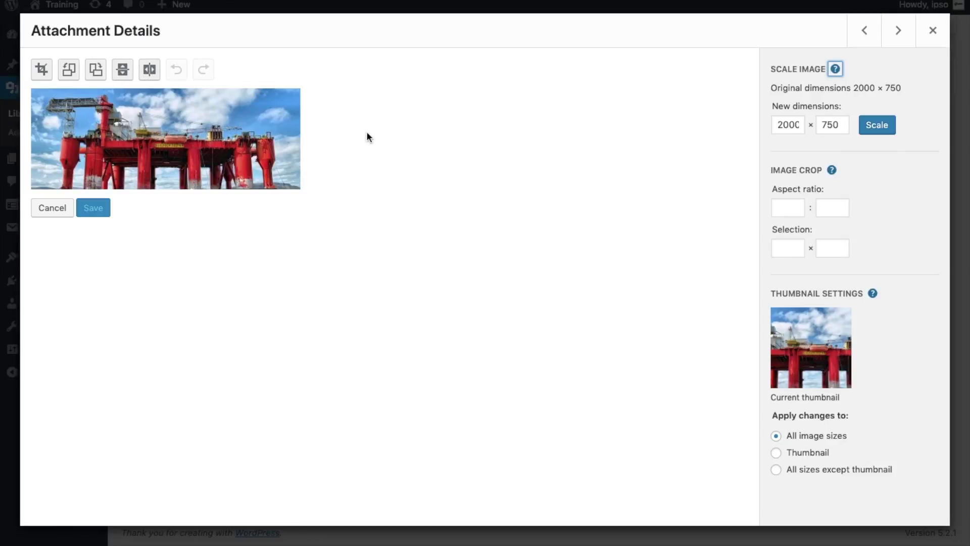
left_click(791, 125)
left_click(784, 208)
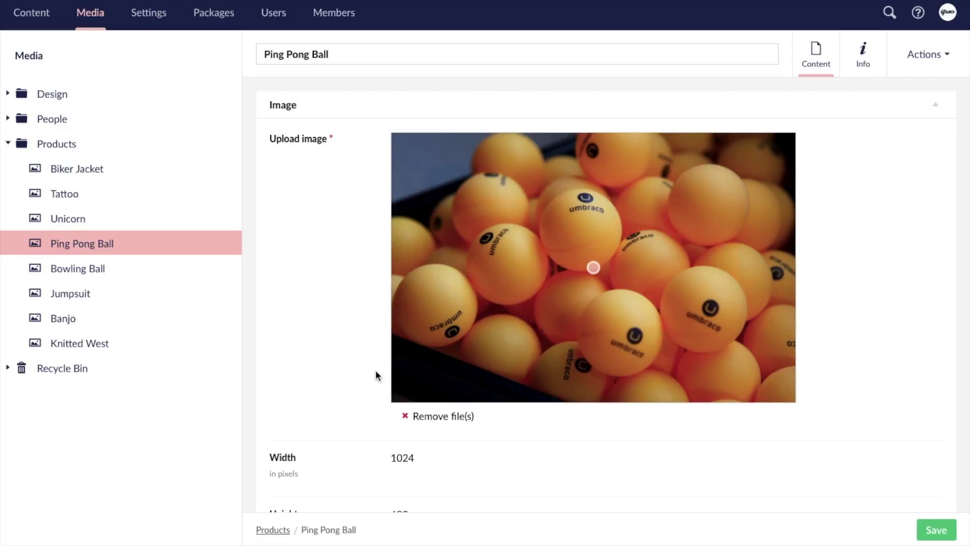
- Remove the Ping Pong Ball's current image file and upload a new ping-pong ball picture
scroll(375, 375, "down", 3)
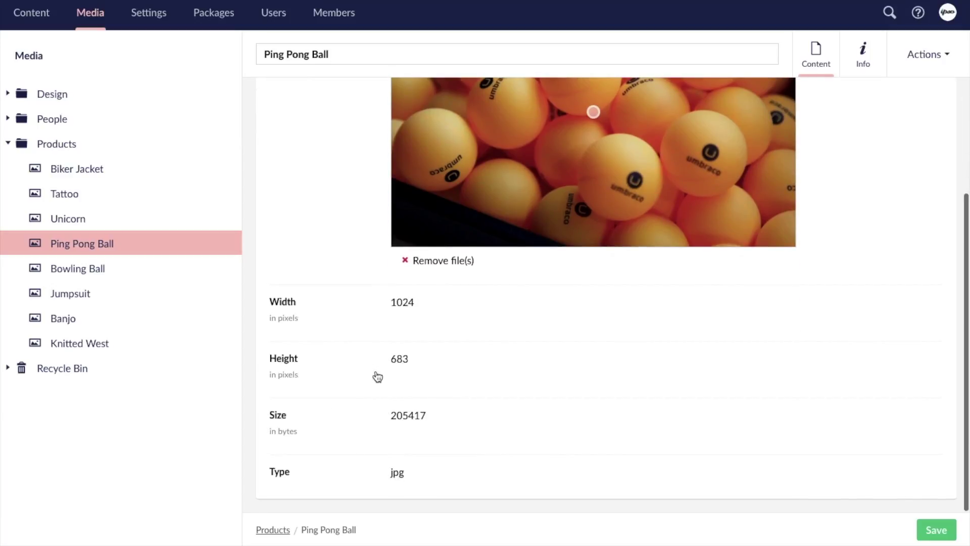
left_click(457, 259)
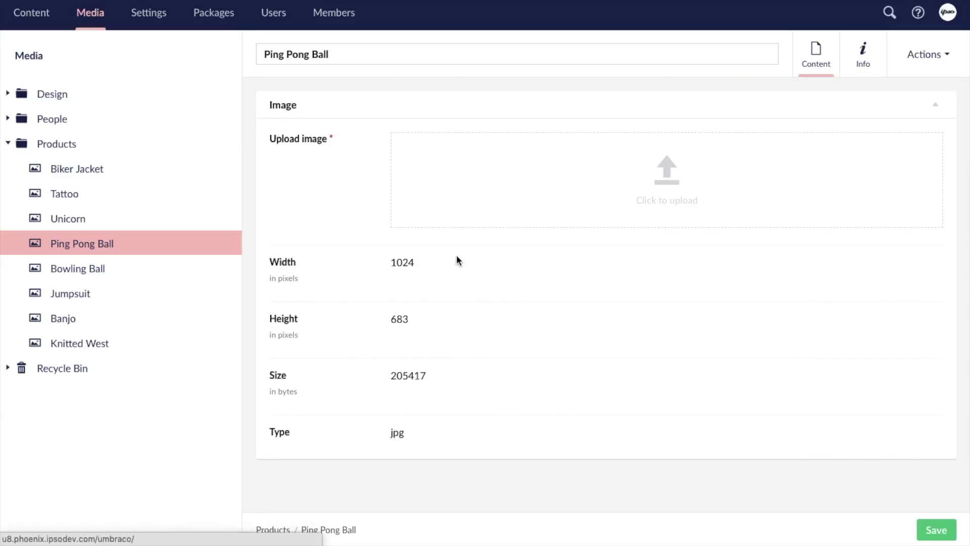
left_click(686, 211)
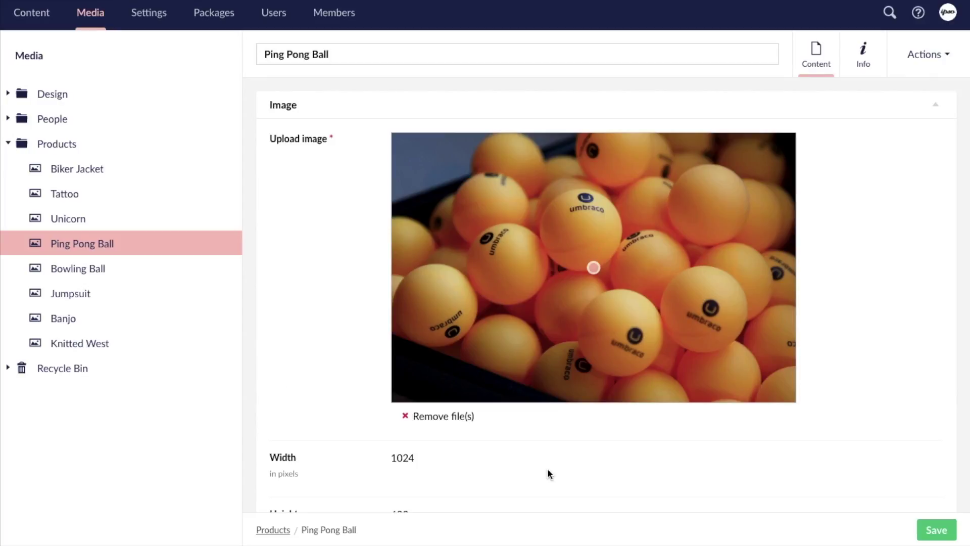